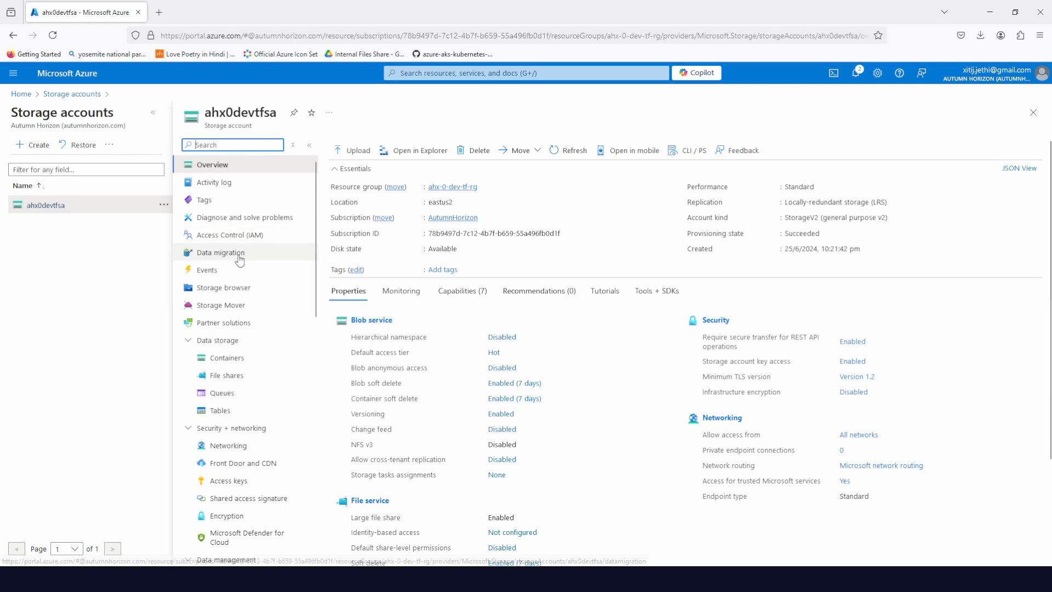
# Open the storage account's access keys, reveal and copy the key1 value, and reveal the key2 value.
pyautogui.scroll(-2, 246, 340)
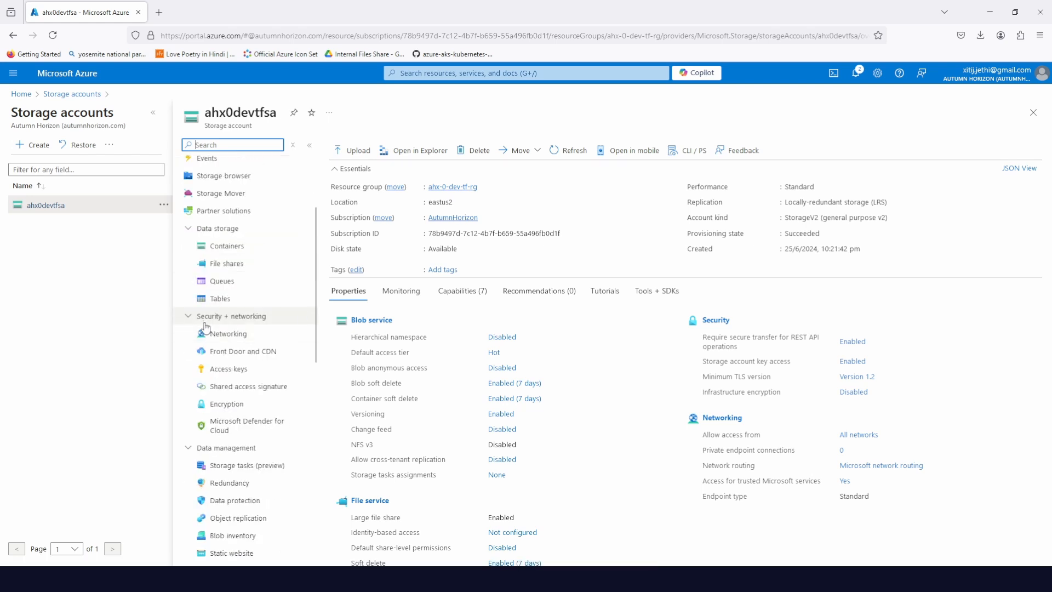
pyautogui.click(236, 376)
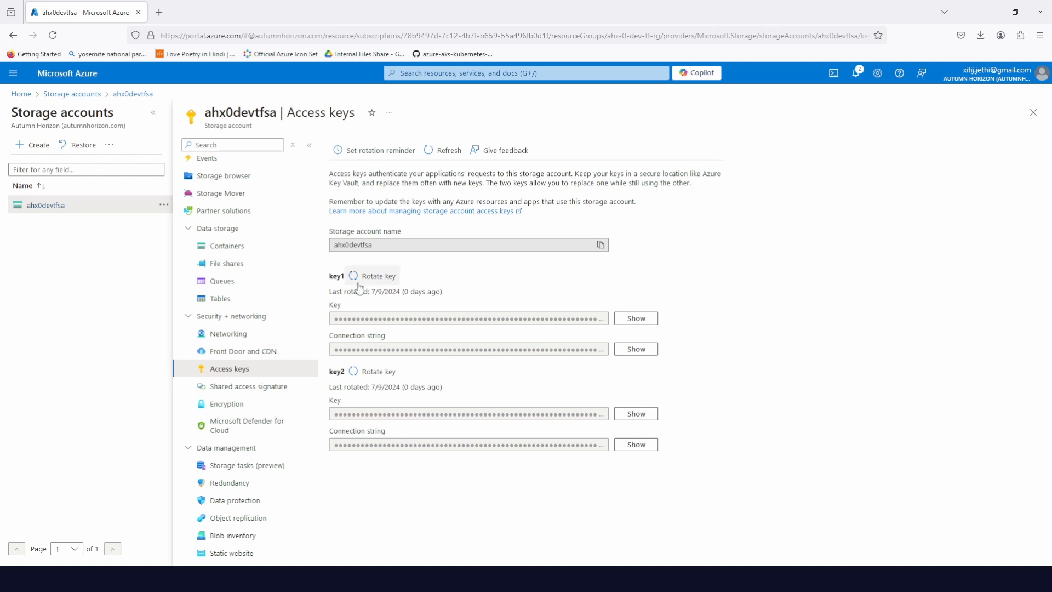
pyautogui.click(629, 321)
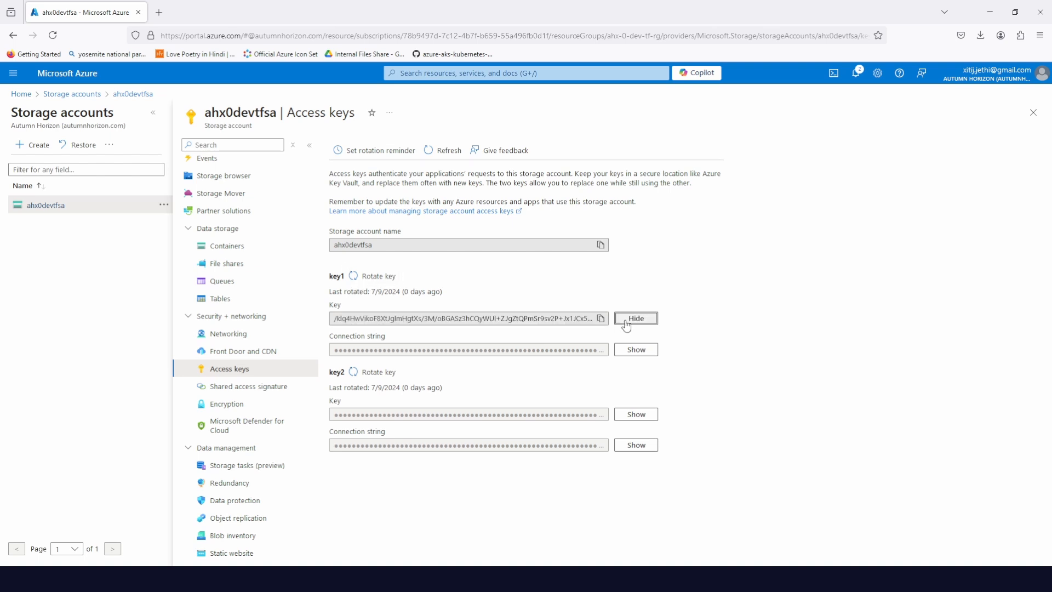
pyautogui.click(629, 320)
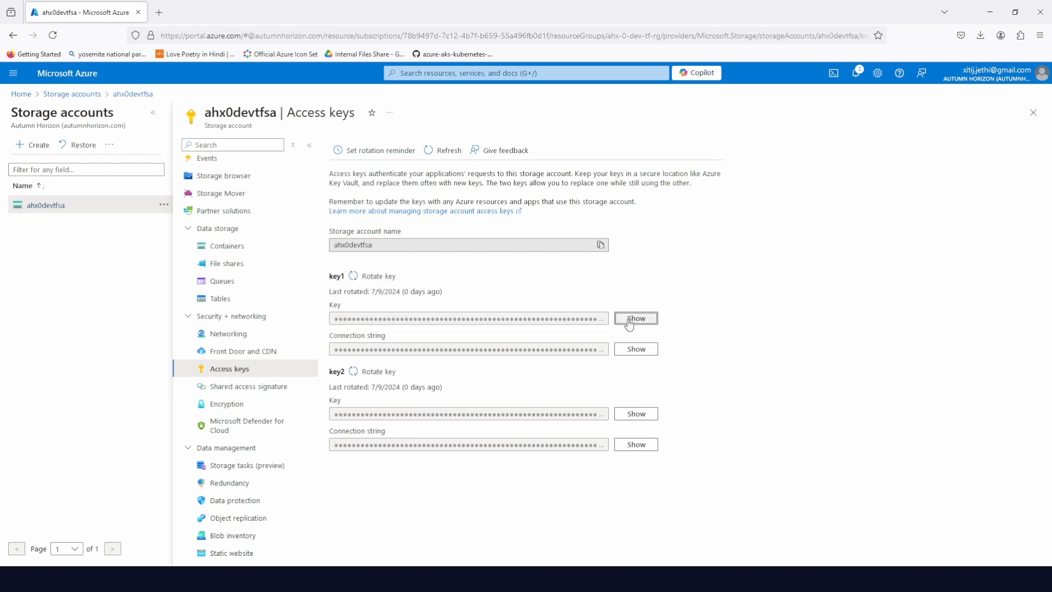
pyautogui.click(630, 319)
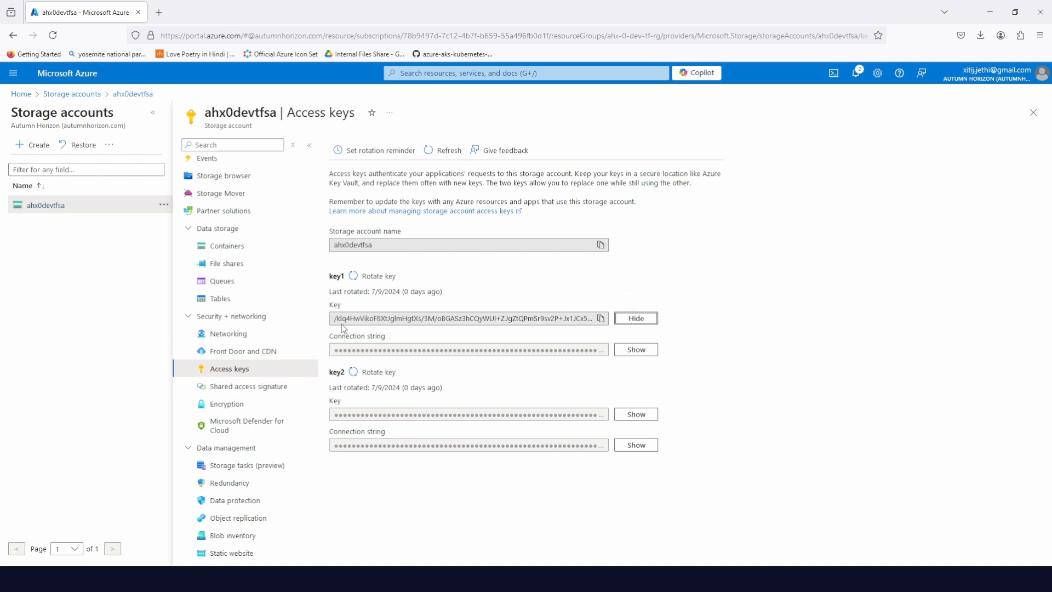
pyautogui.click(601, 321)
pyautogui.press('Return')
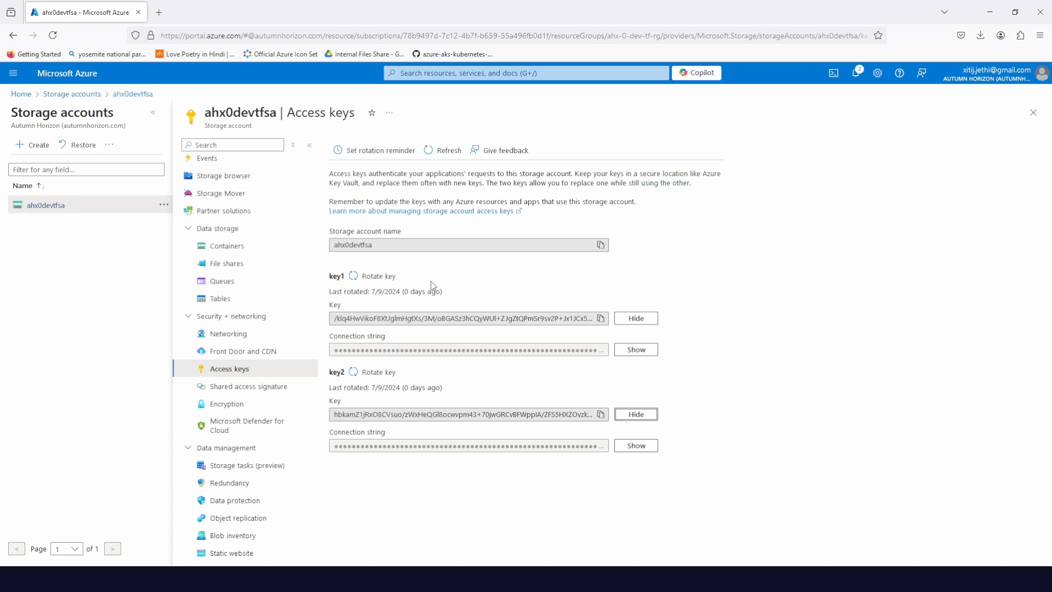
# Rotate key1 of the storage account and confirm regenerating it.
pyautogui.click(384, 279)
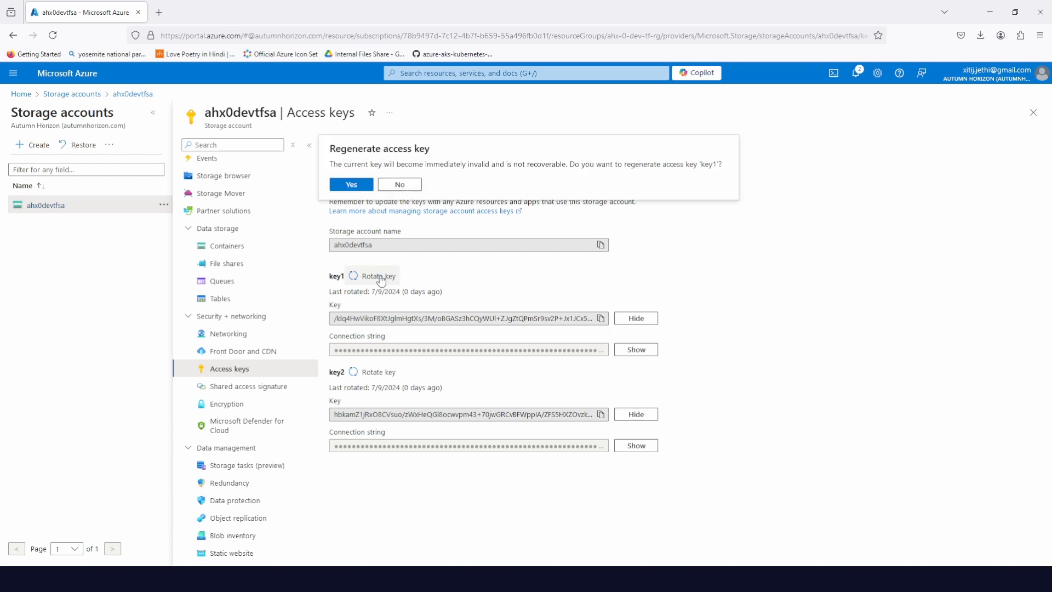
pyautogui.click(363, 186)
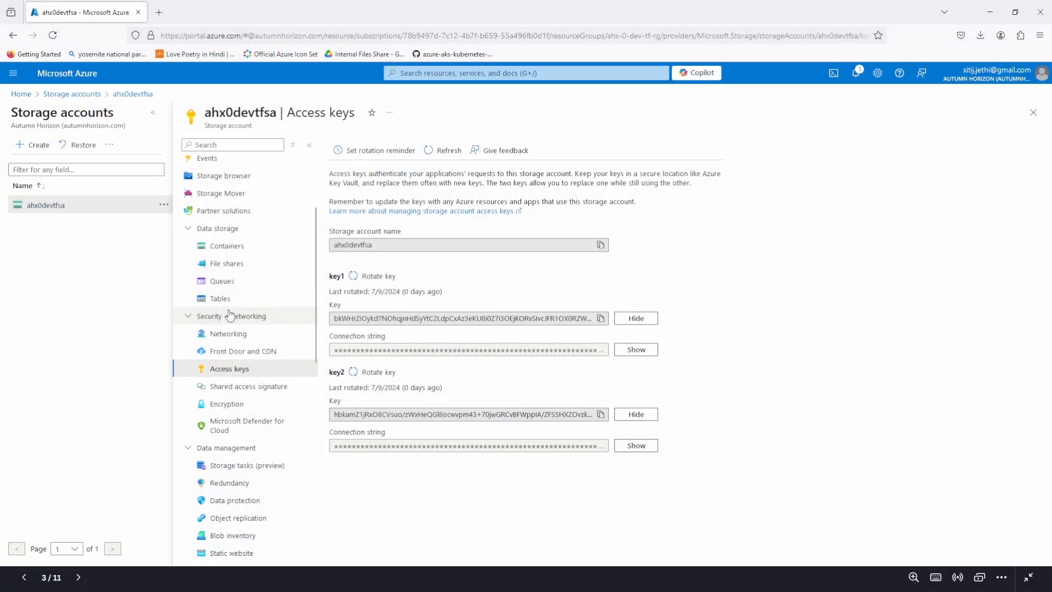
# Generate a shared access signature and connection string with the Service, Container and Object resource types allowed, signed with key1.
pyautogui.scroll(-2, 252, 265)
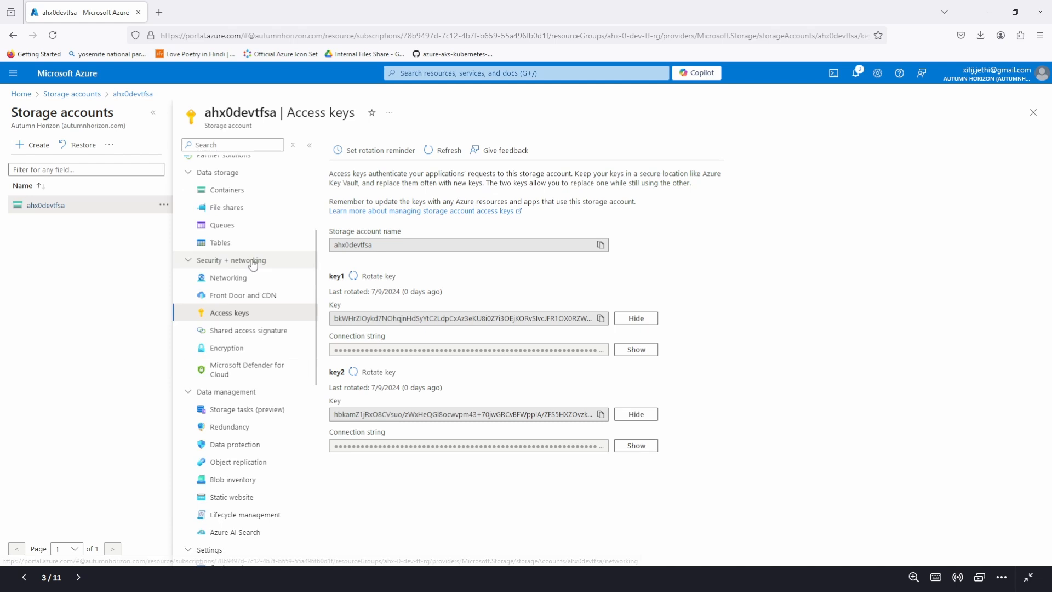
pyautogui.click(244, 330)
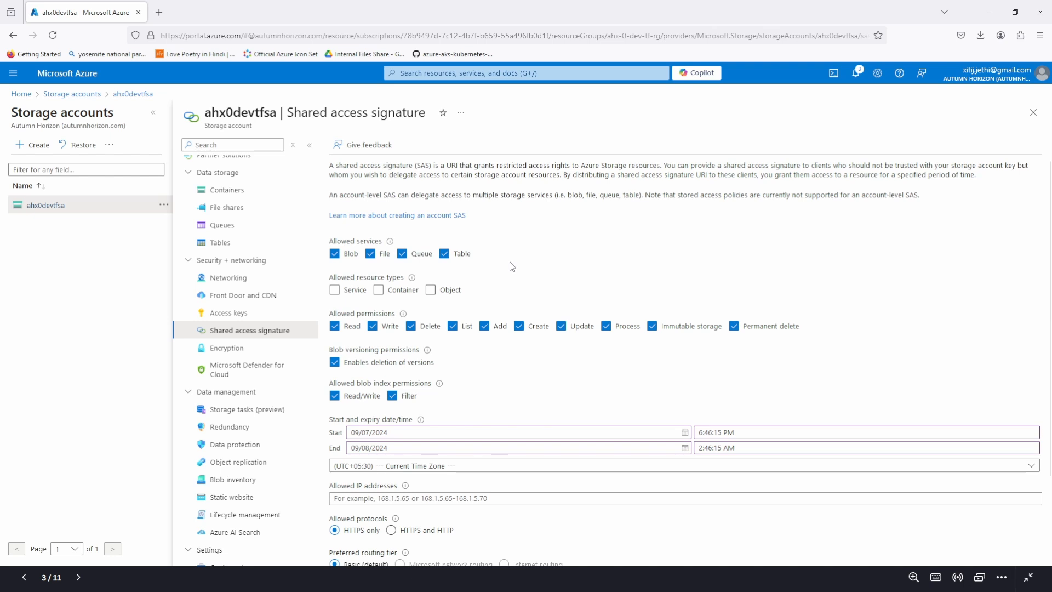
pyautogui.scroll(-2, 513, 267)
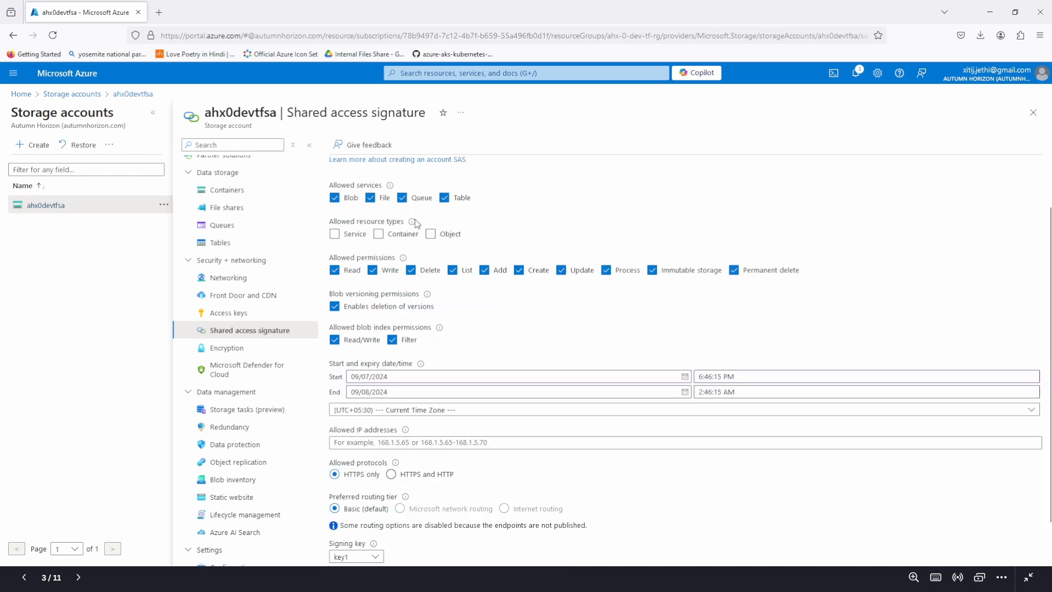
pyautogui.moveTo(413, 225)
pyautogui.click(334, 234)
pyautogui.click(378, 234)
pyautogui.click(430, 234)
pyautogui.scroll(-1, 425, 237)
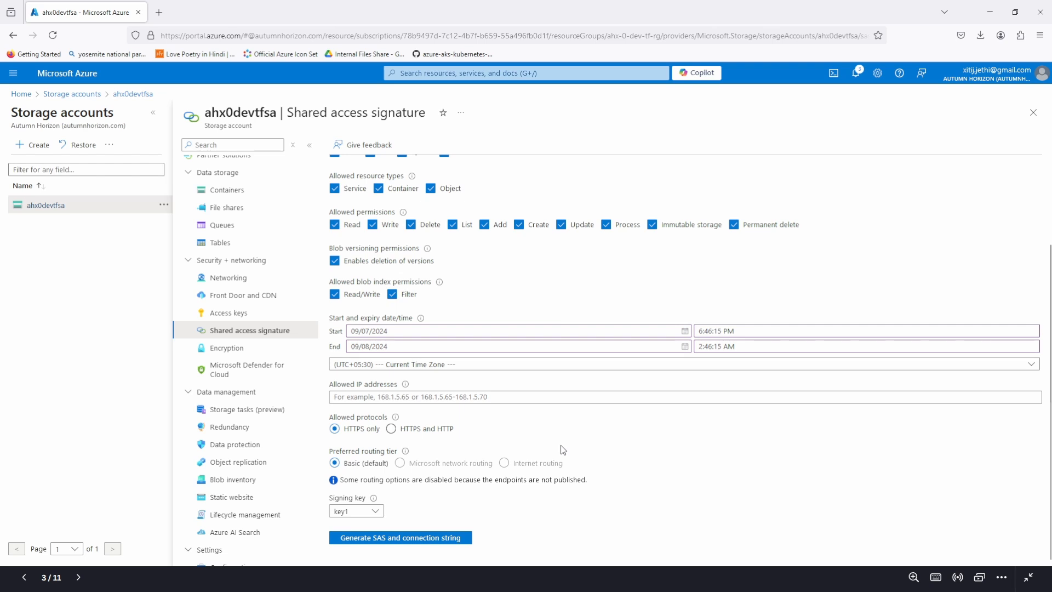
pyautogui.click(400, 537)
pyautogui.scroll(-4, 454, 354)
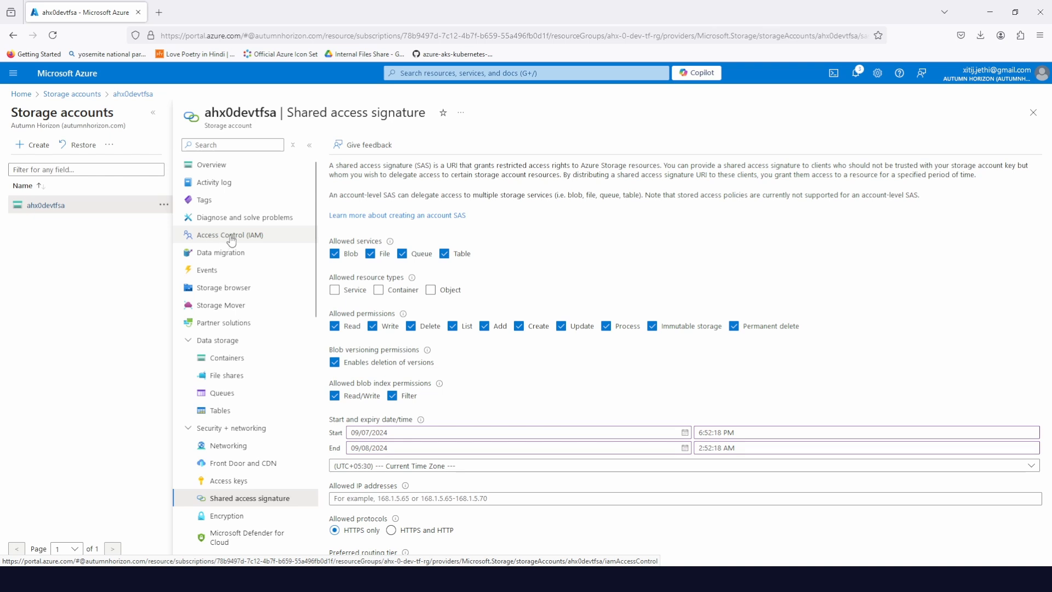
# Open the form for adding a role assignment in the storage account's Access Control (IAM).
pyautogui.click(243, 240)
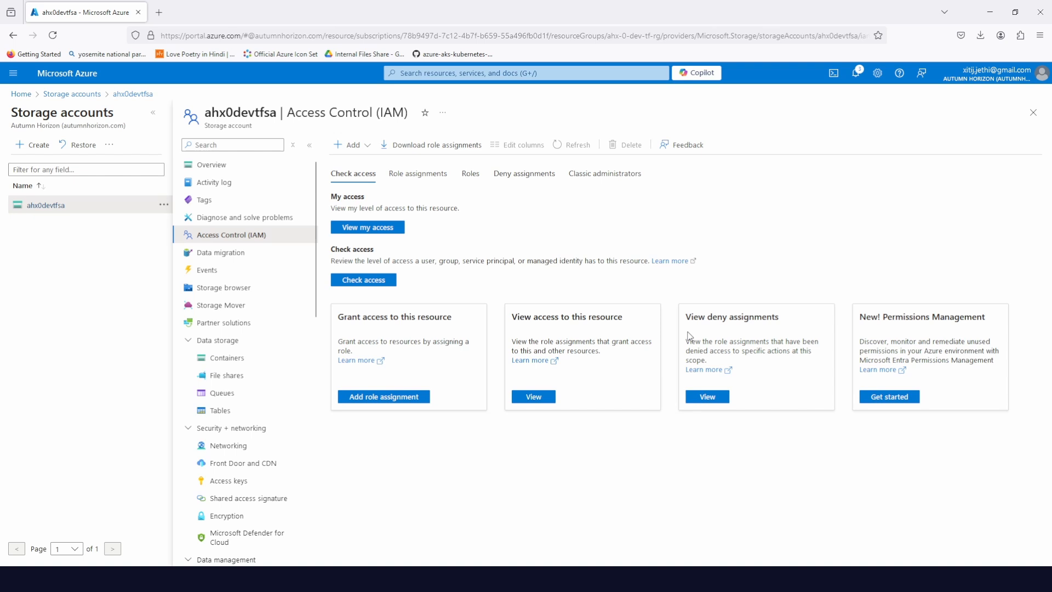
pyautogui.click(365, 147)
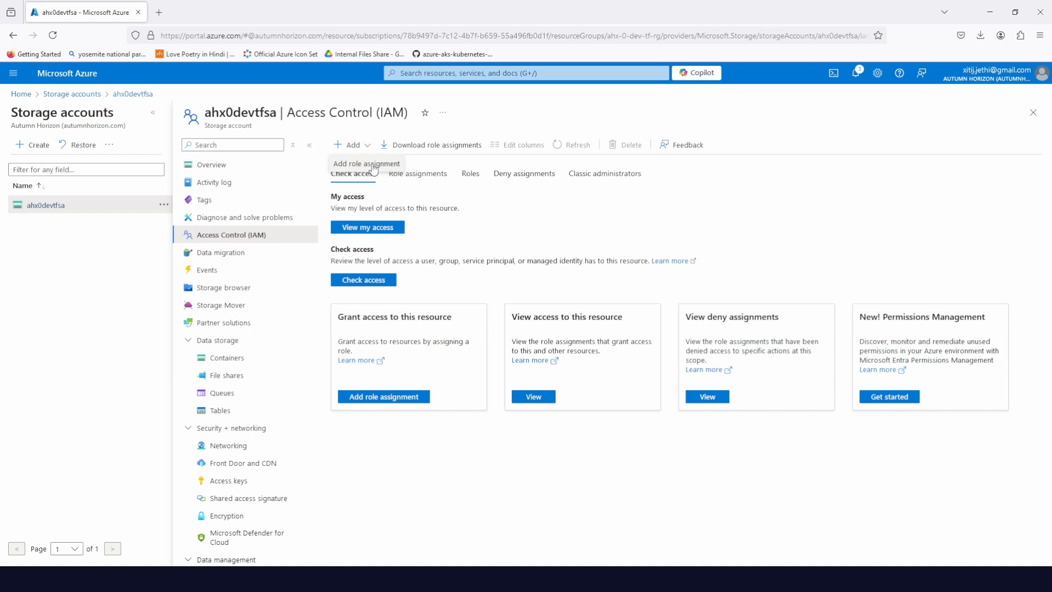
pyautogui.click(371, 166)
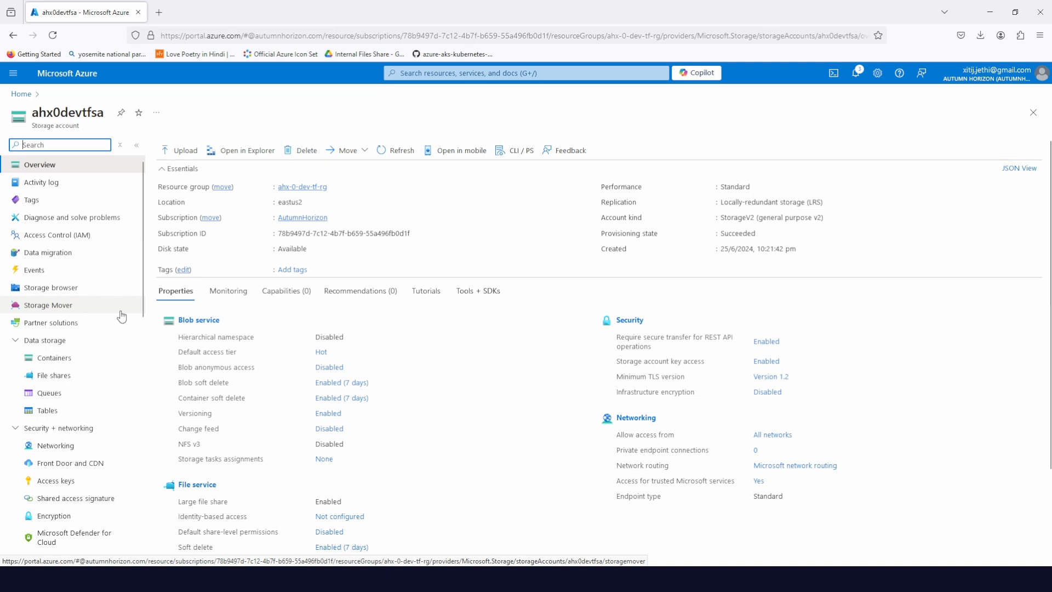
# Set the storage account's public network access to enabled from selected virtual networks and IP addresses.
pyautogui.scroll(-3, 121, 317)
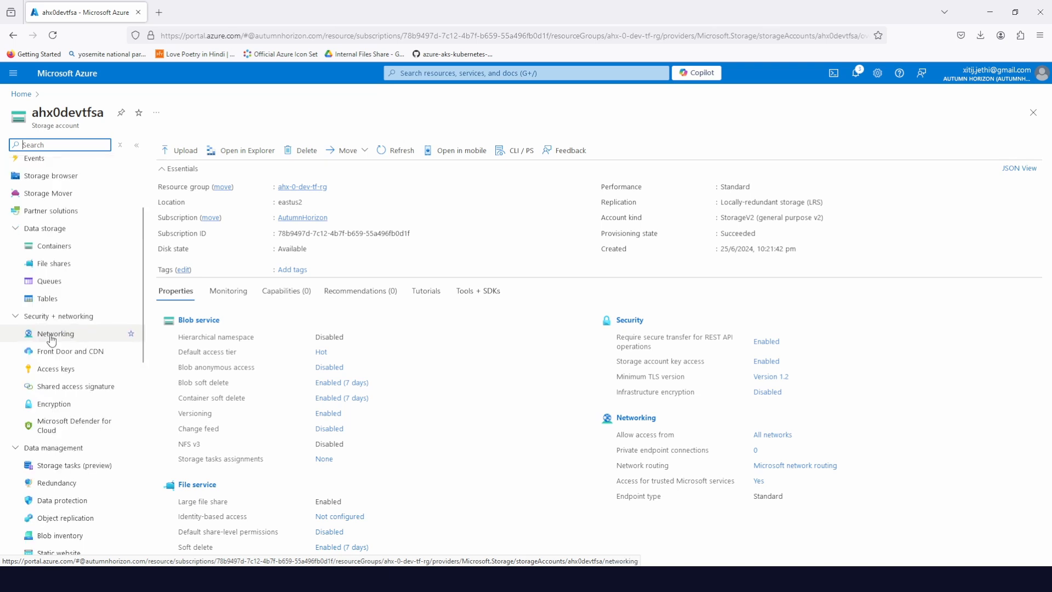
pyautogui.click(51, 340)
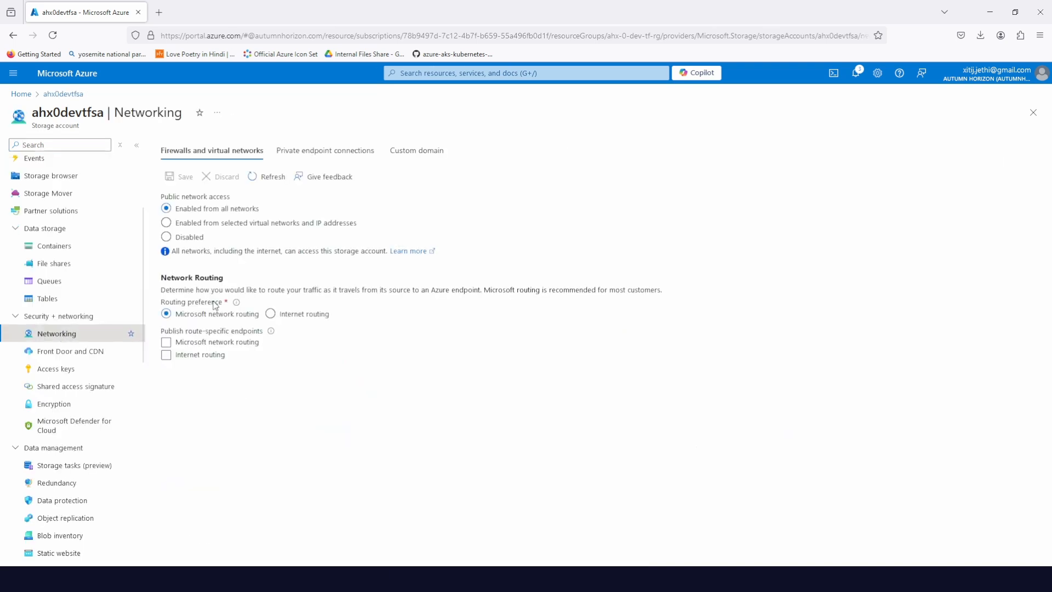
pyautogui.click(167, 223)
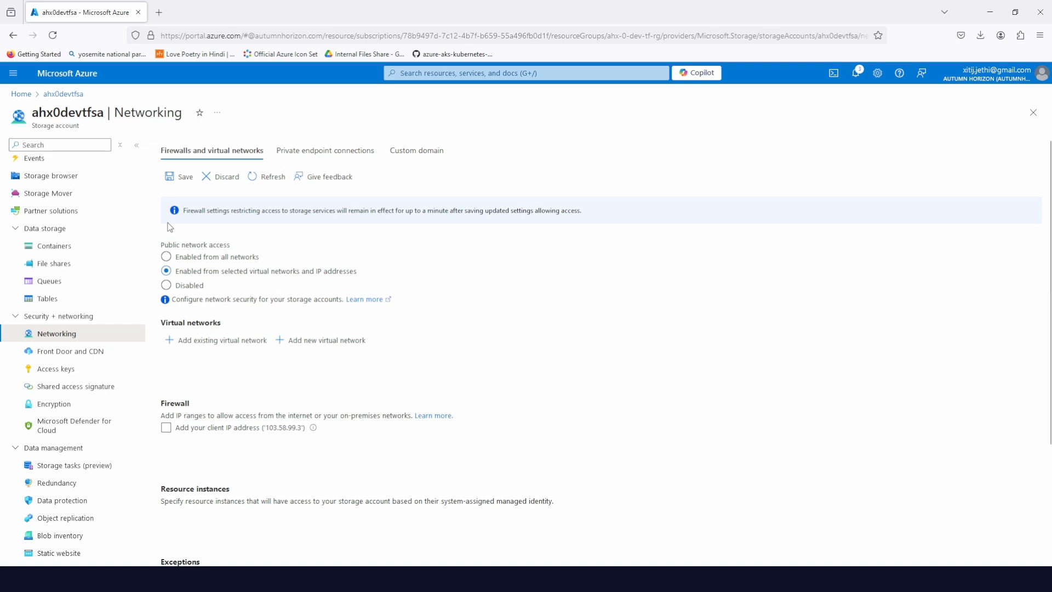
# Add the existing virtual network kjx-0-vnet with subnet kjx-0-pri-snet to the allowed networks, enabling the subnet's service endpoint.
pyautogui.scroll(-1, 246, 268)
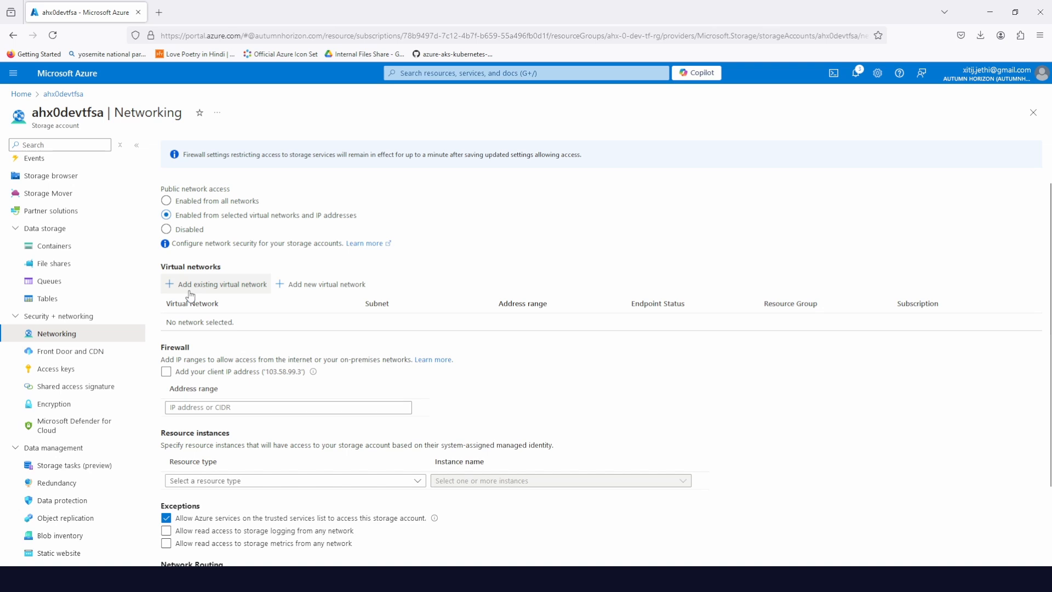
pyautogui.click(219, 284)
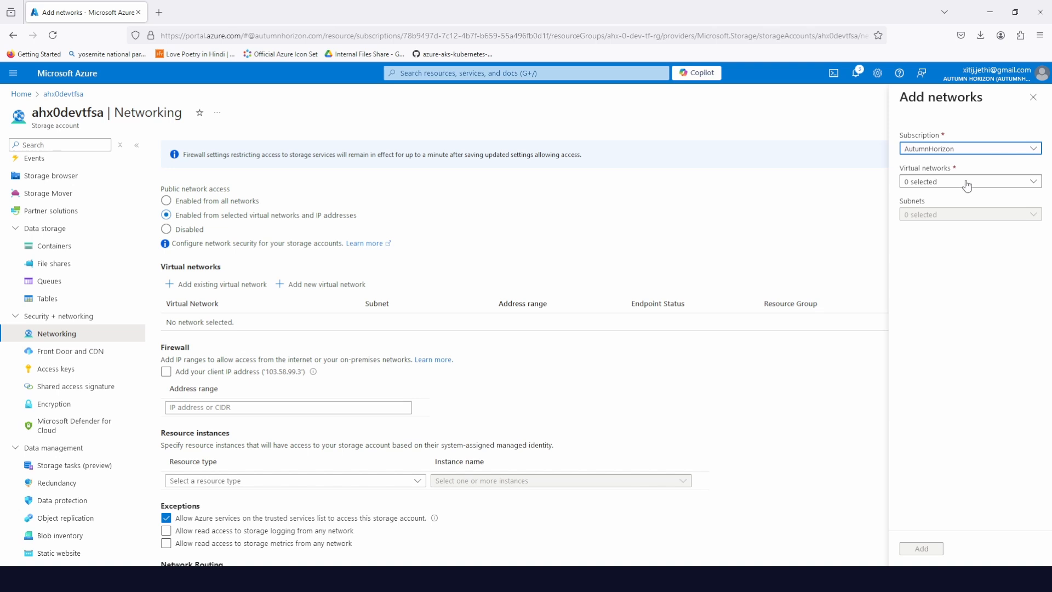
pyautogui.click(966, 184)
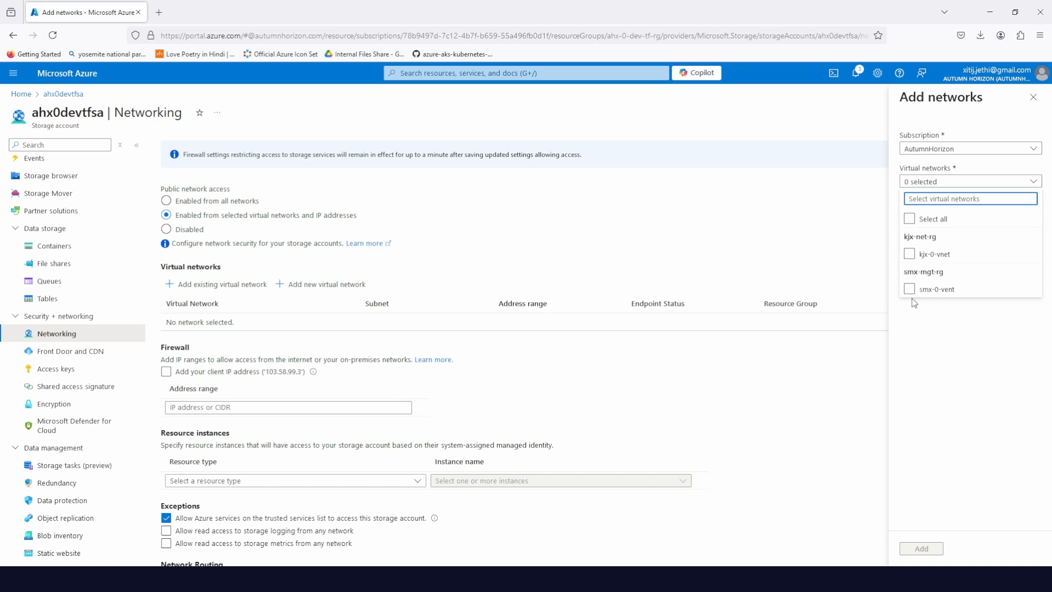
pyautogui.click(910, 255)
pyautogui.click(943, 189)
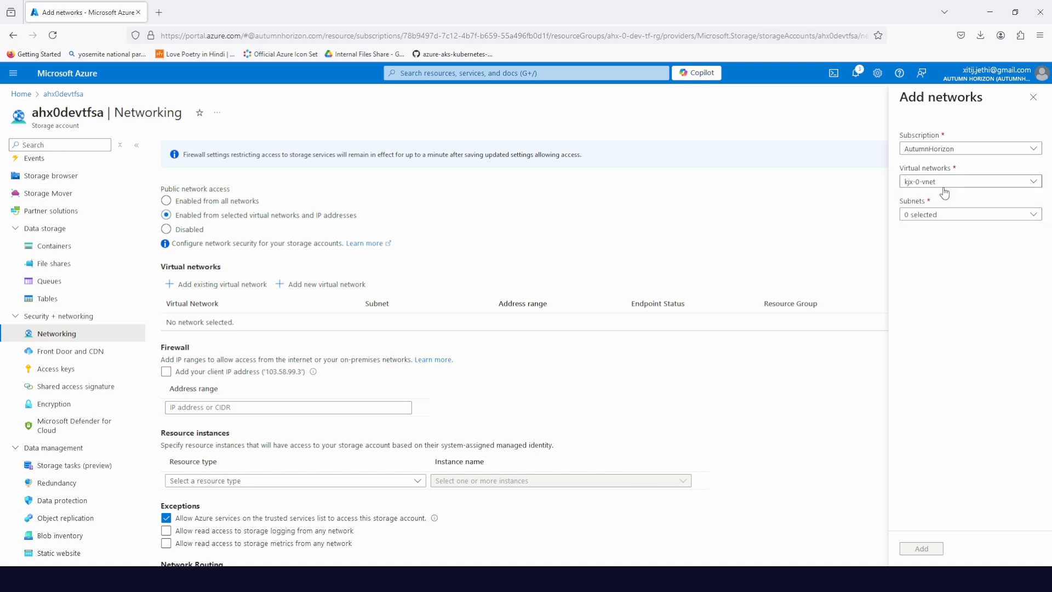
pyautogui.click(923, 218)
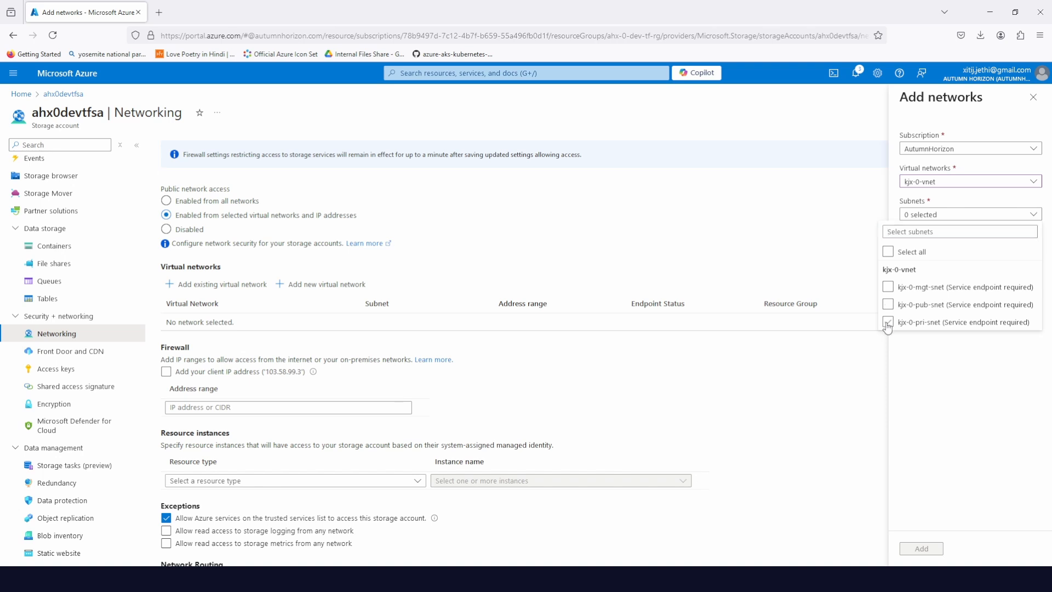
pyautogui.click(887, 322)
pyautogui.click(930, 468)
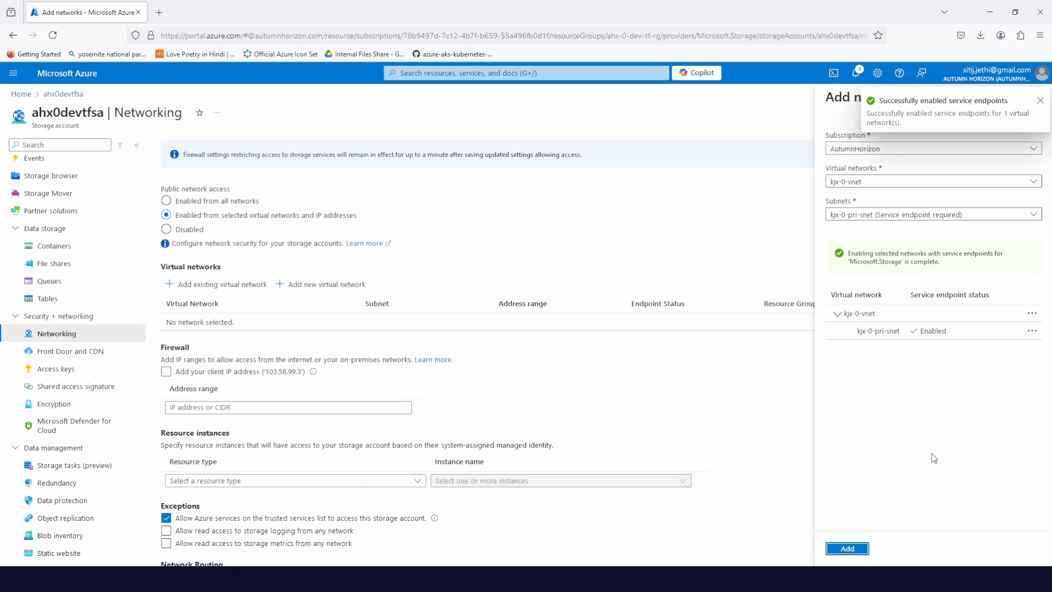
pyautogui.click(846, 547)
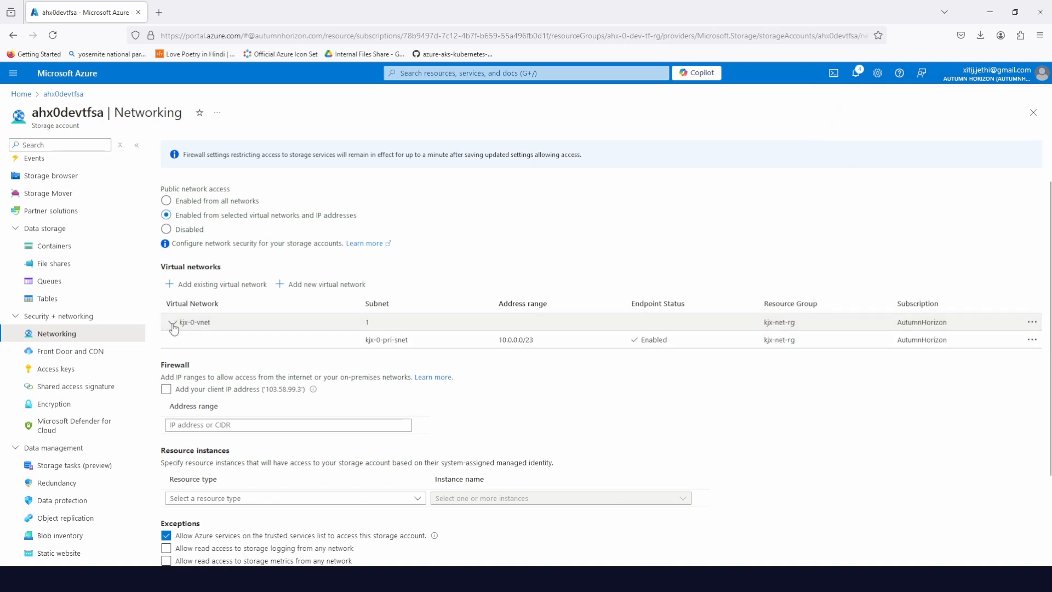
pyautogui.scroll(-2, 503, 416)
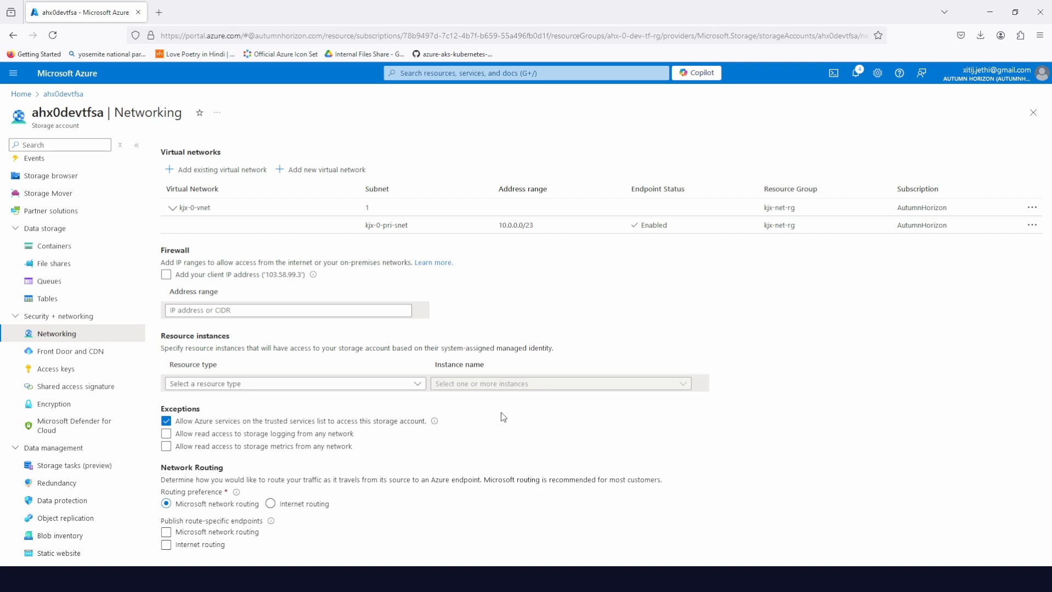
pyautogui.scroll(3, 503, 416)
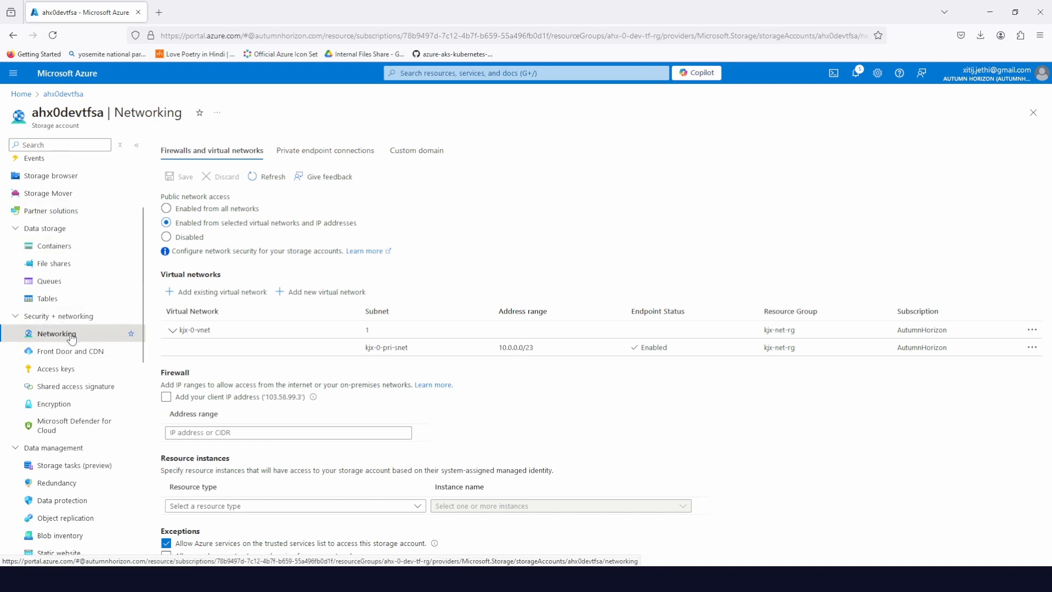
# Start a new private endpoint for the storage account, name it ahx0devtfsa-pe and proceed to the resource settings.
pyautogui.click(327, 154)
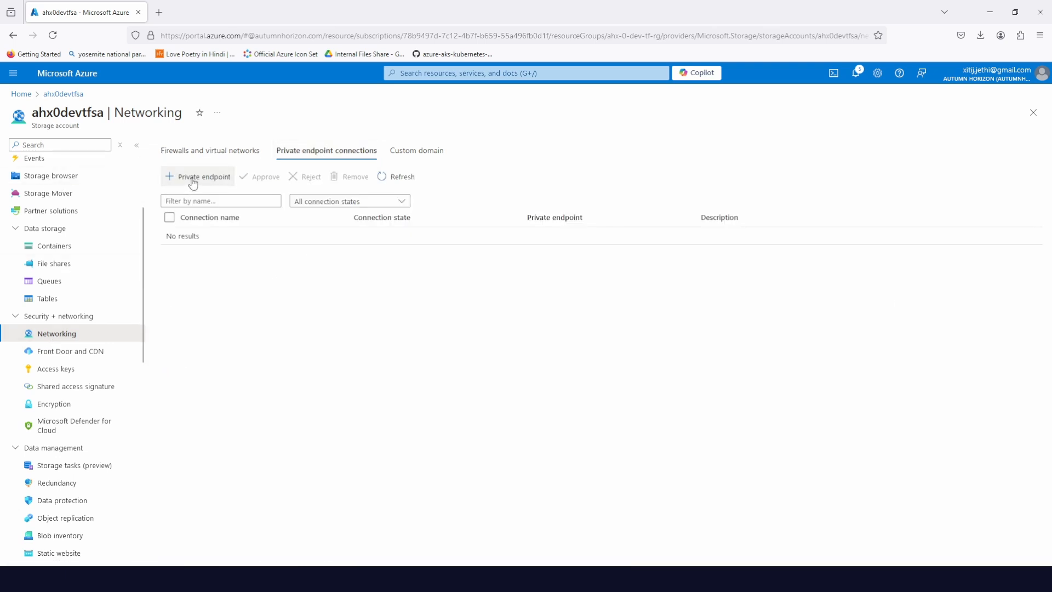
pyautogui.press('F5')
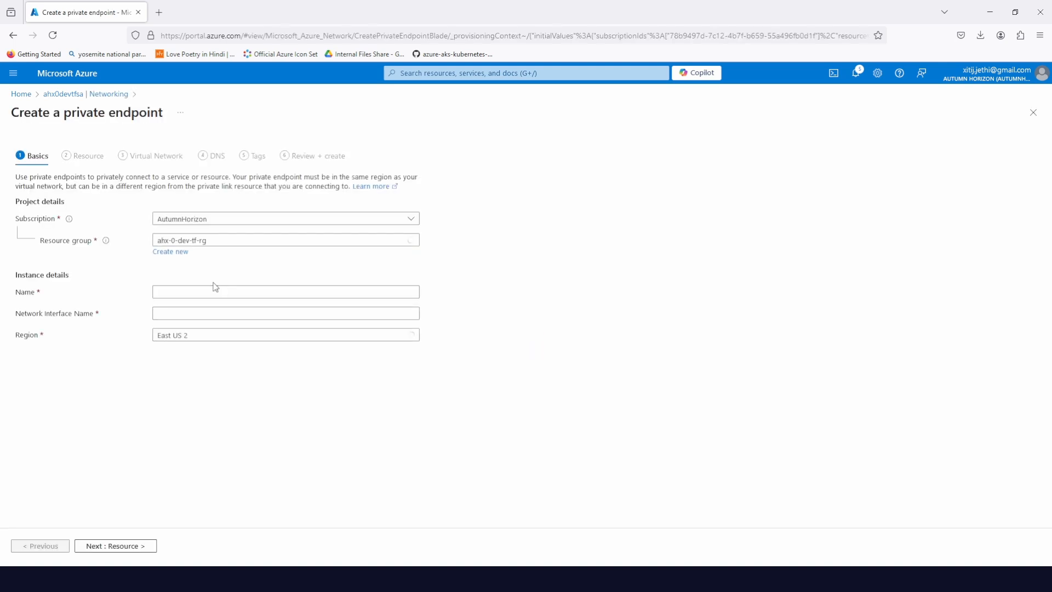
pyautogui.click(184, 291)
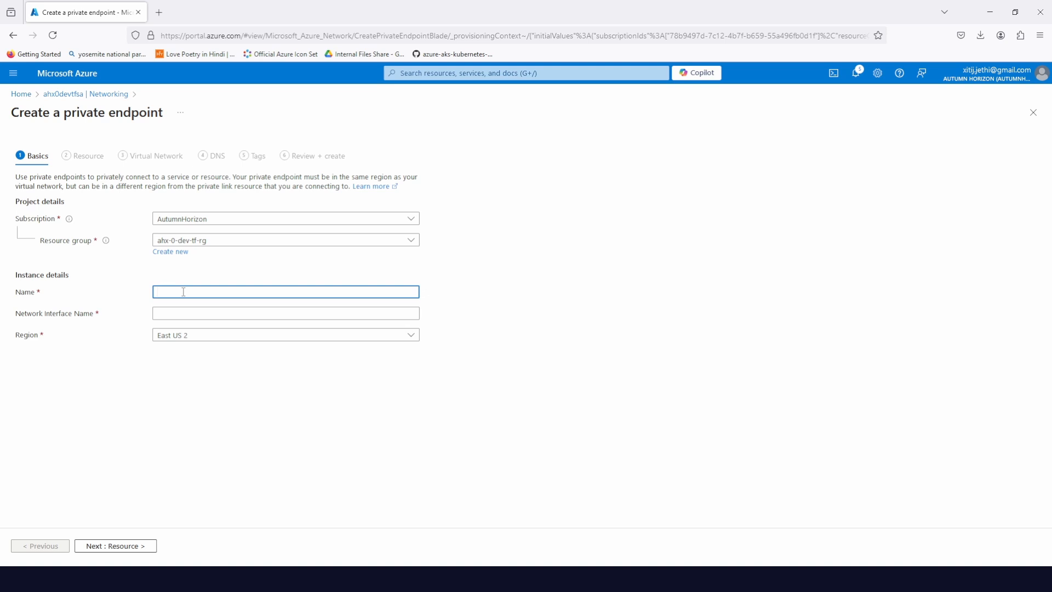
pyautogui.write('ahx0devtfsa')
pyautogui.write('-pe')
pyautogui.click(113, 546)
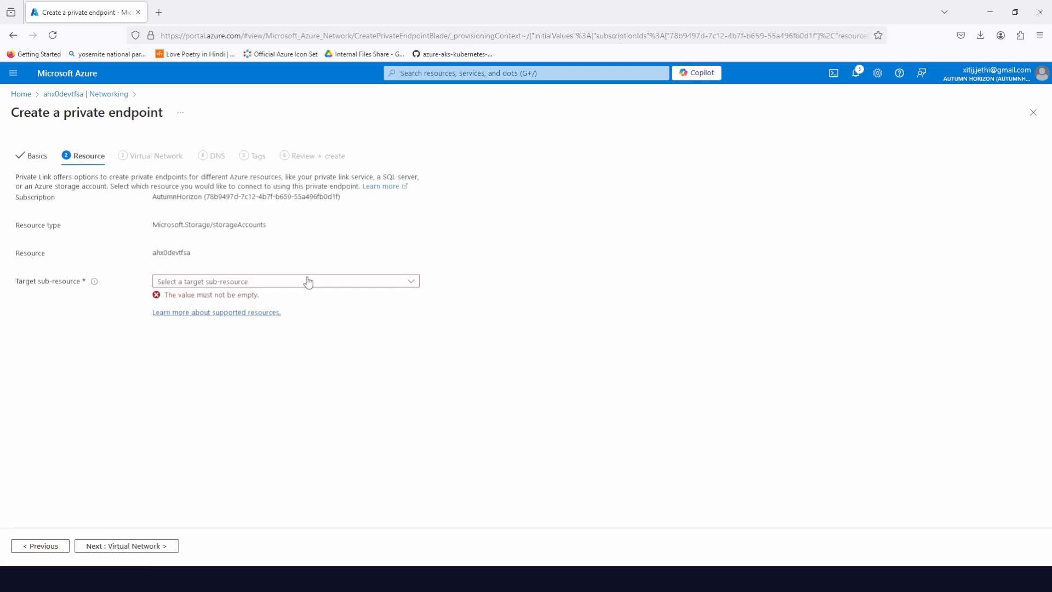
# Choose blob as the private endpoint's target sub-resource and proceed to the virtual network settings.
pyautogui.click(338, 282)
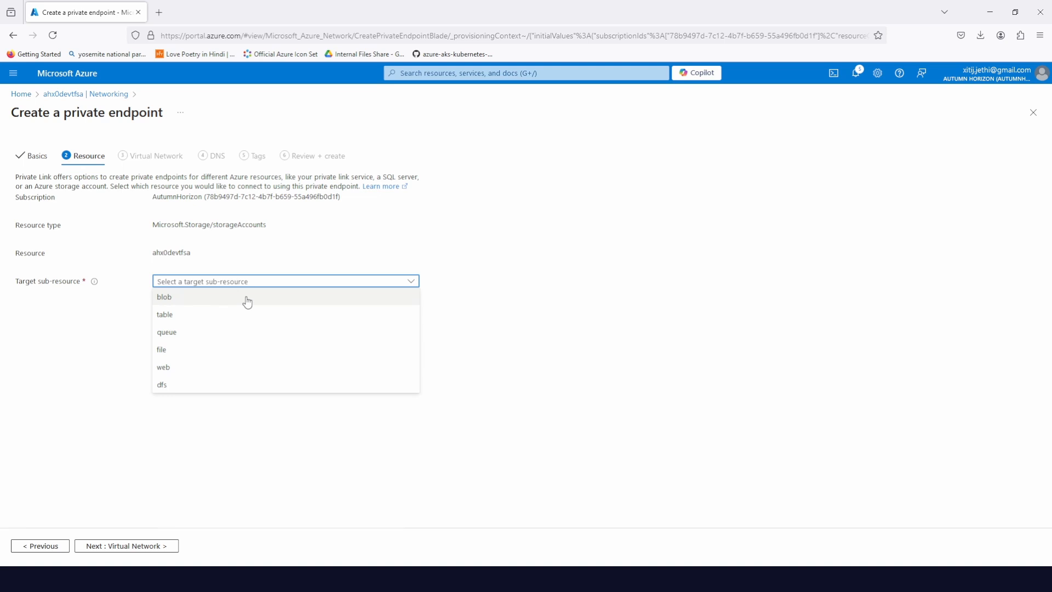
pyautogui.click(173, 302)
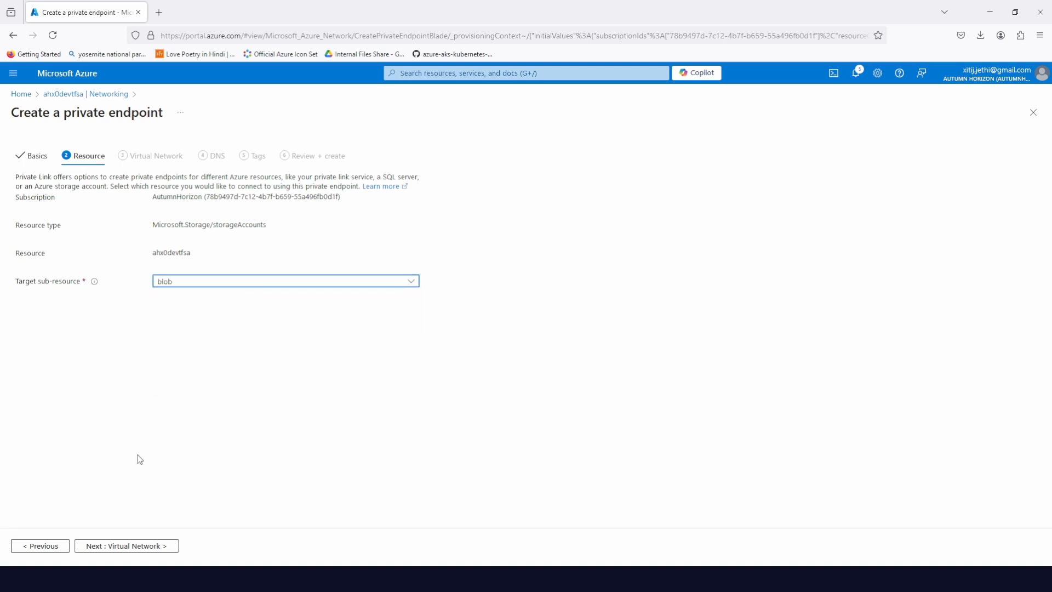
pyautogui.click(122, 547)
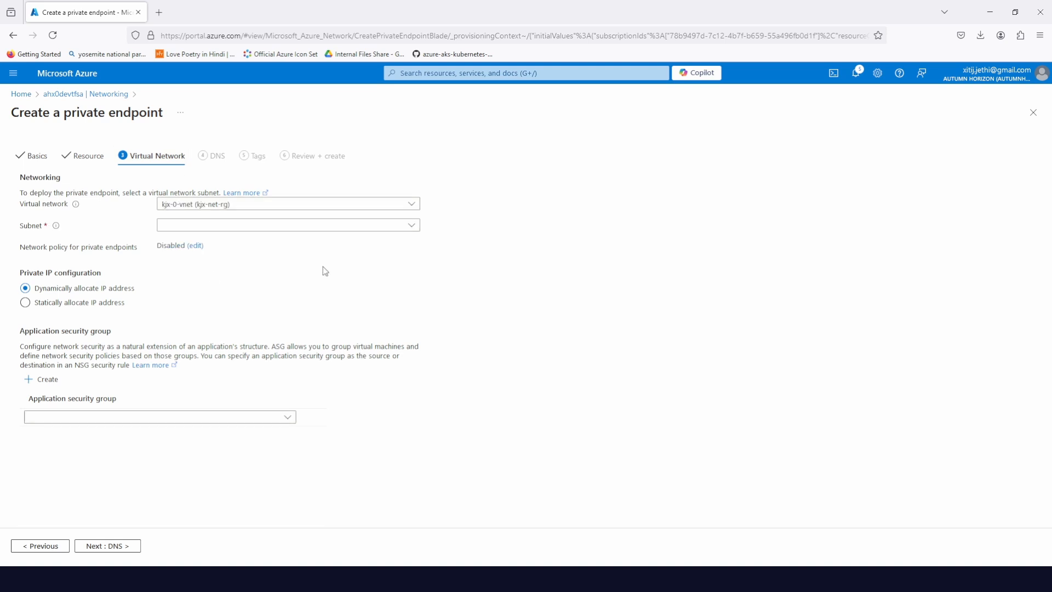
# Place the private endpoint in subnet kjx-0-pri-snet with no application security group and proceed to the DNS settings.
pyautogui.click(264, 227)
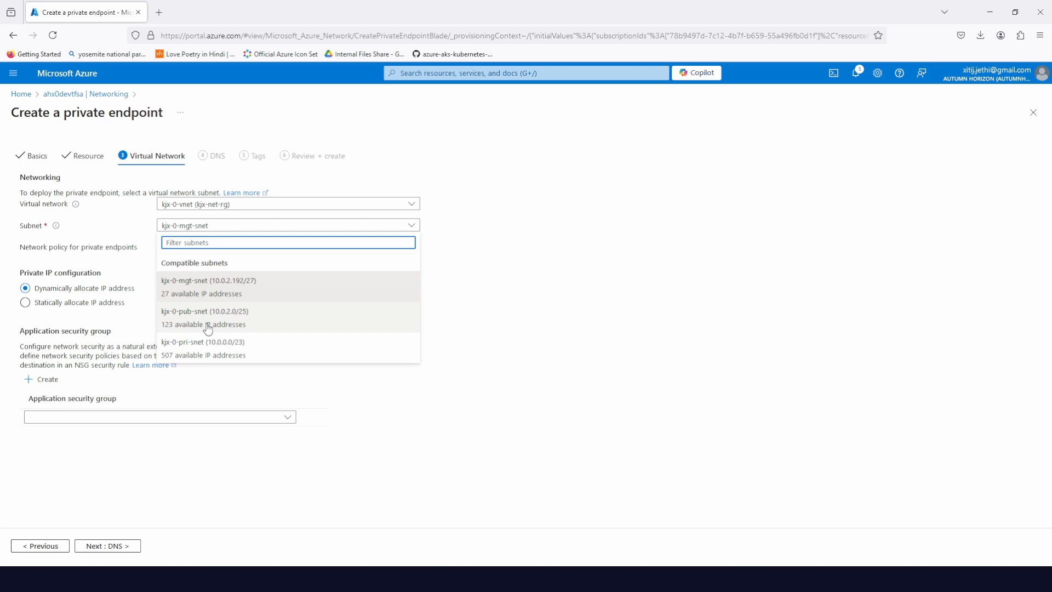
pyautogui.click(207, 351)
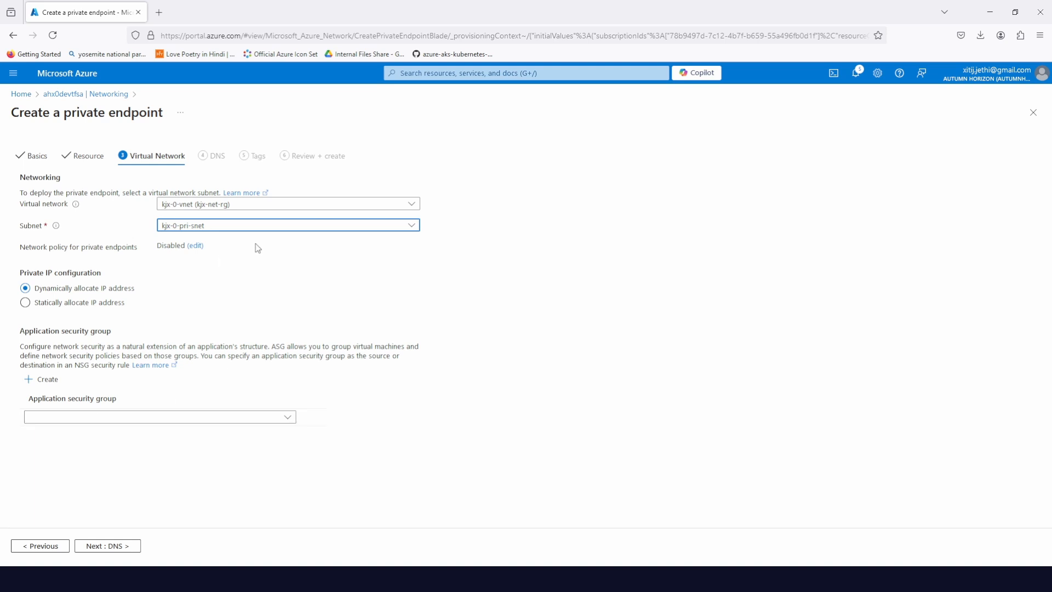
pyautogui.click(119, 419)
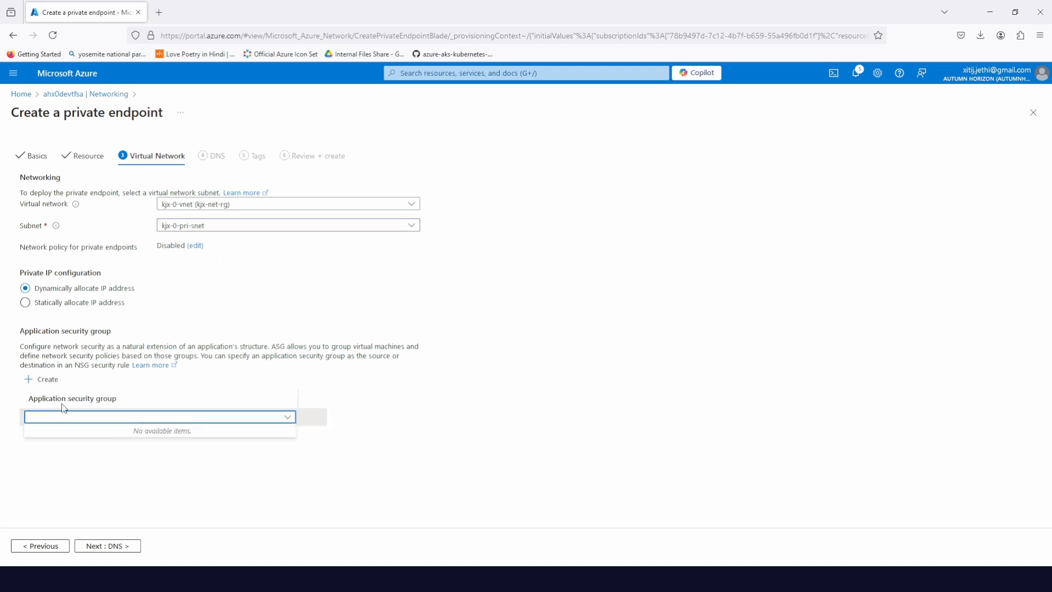
pyautogui.click(139, 403)
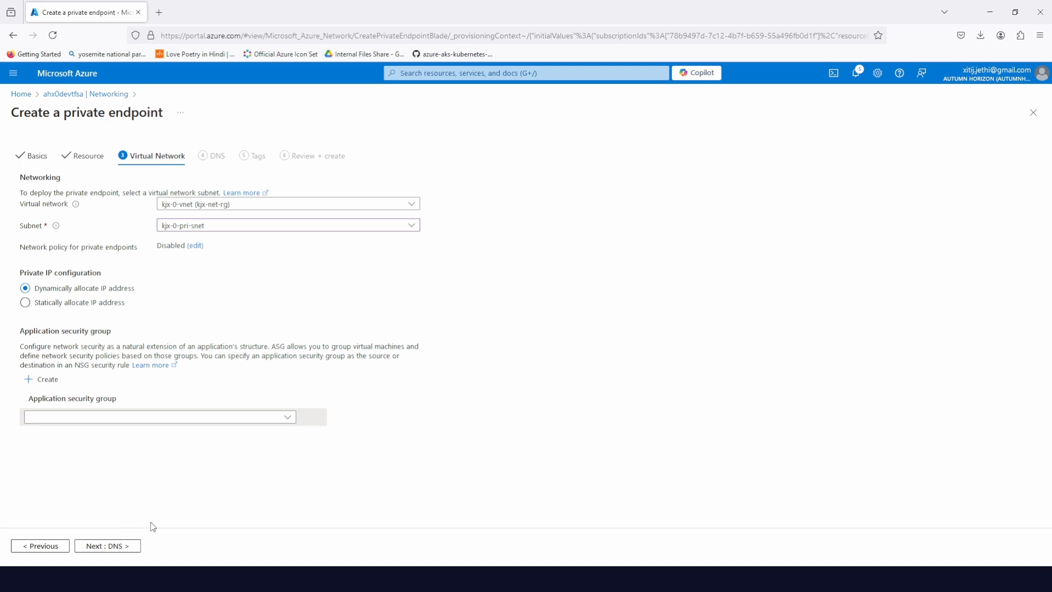
pyautogui.click(127, 547)
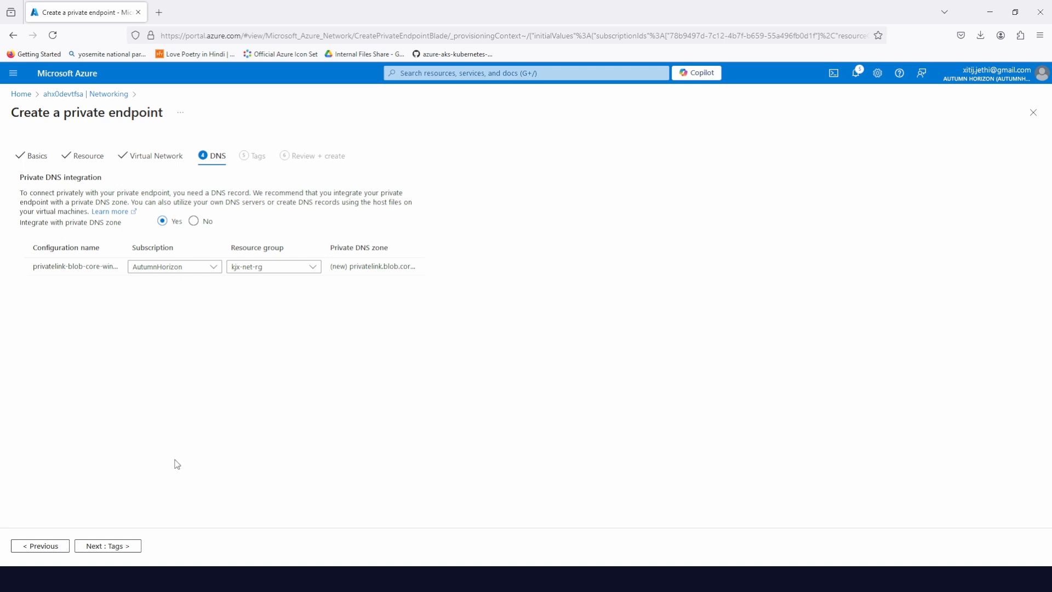
# Keep the private DNS zone integration, leave the tags empty, and create the private endpoint.
pyautogui.click(115, 548)
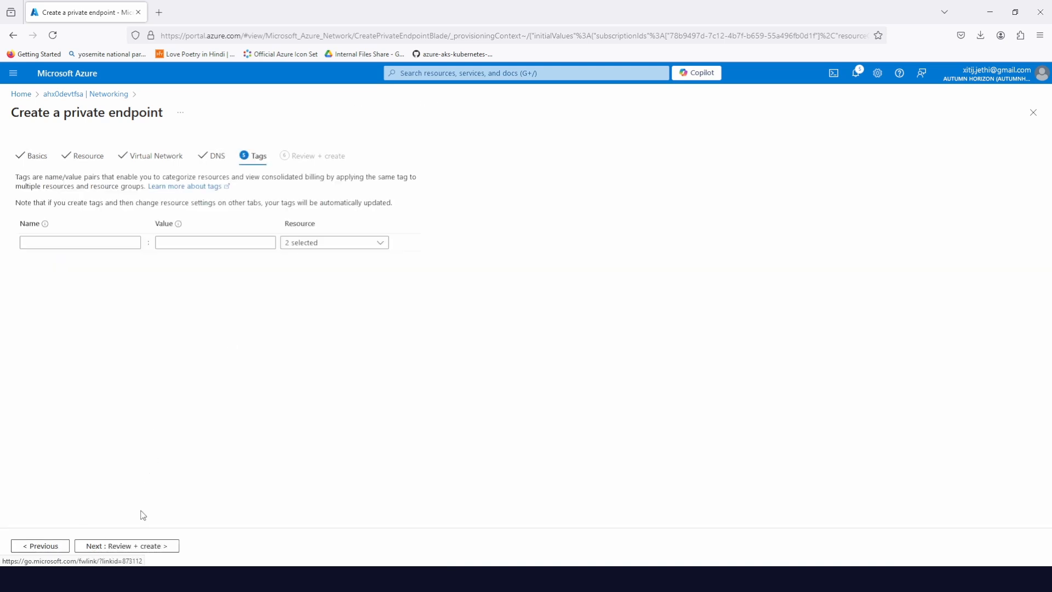
pyautogui.click(160, 547)
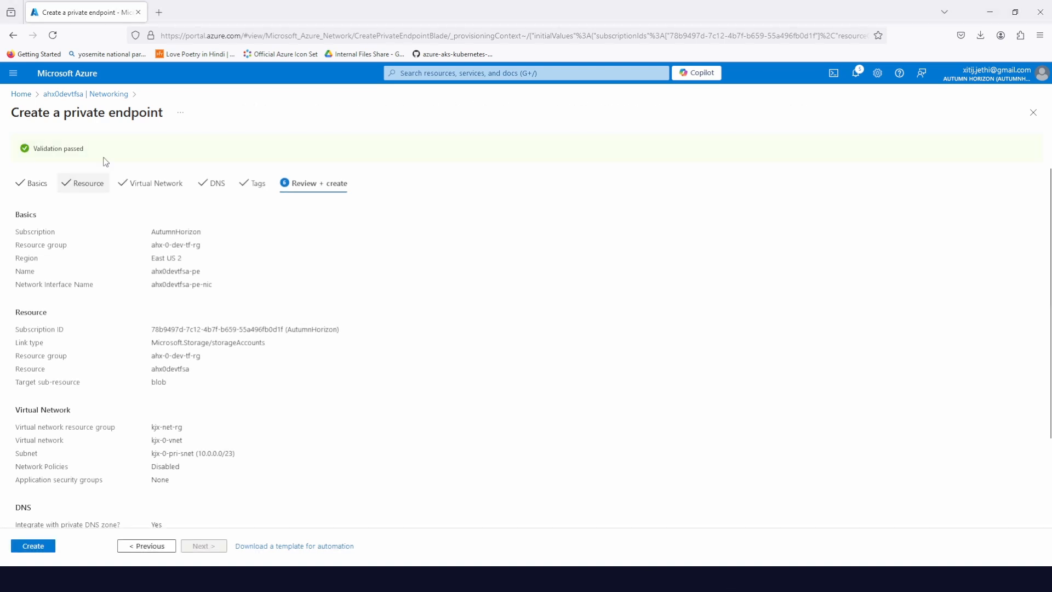
pyautogui.click(38, 546)
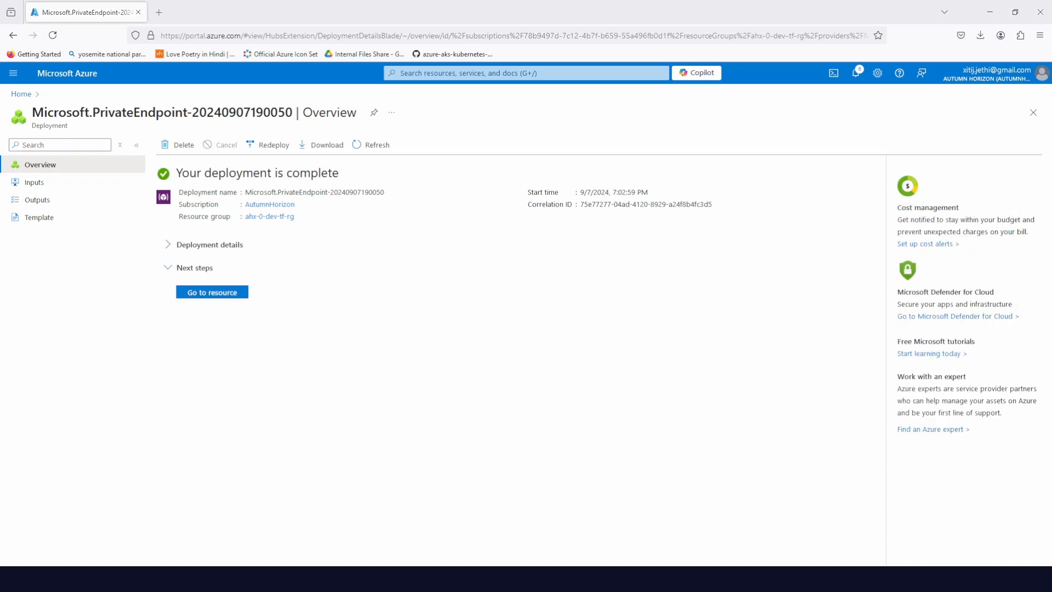
# Return to the storage account's private endpoint connections and examine ahx0devtfsa-pe and its DNS configuration.
pyautogui.click(95, 76)
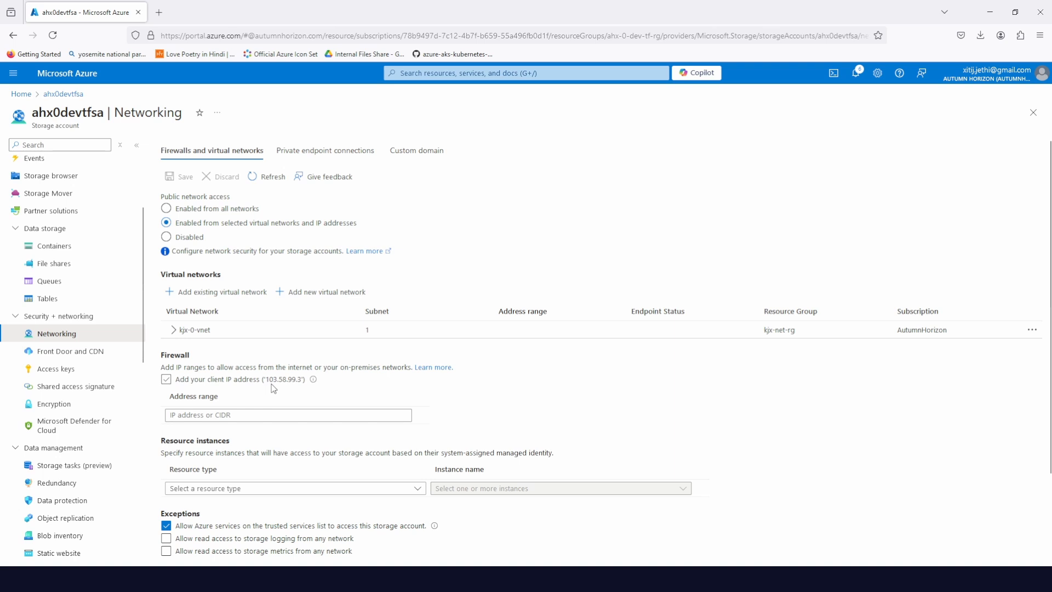
pyautogui.click(325, 150)
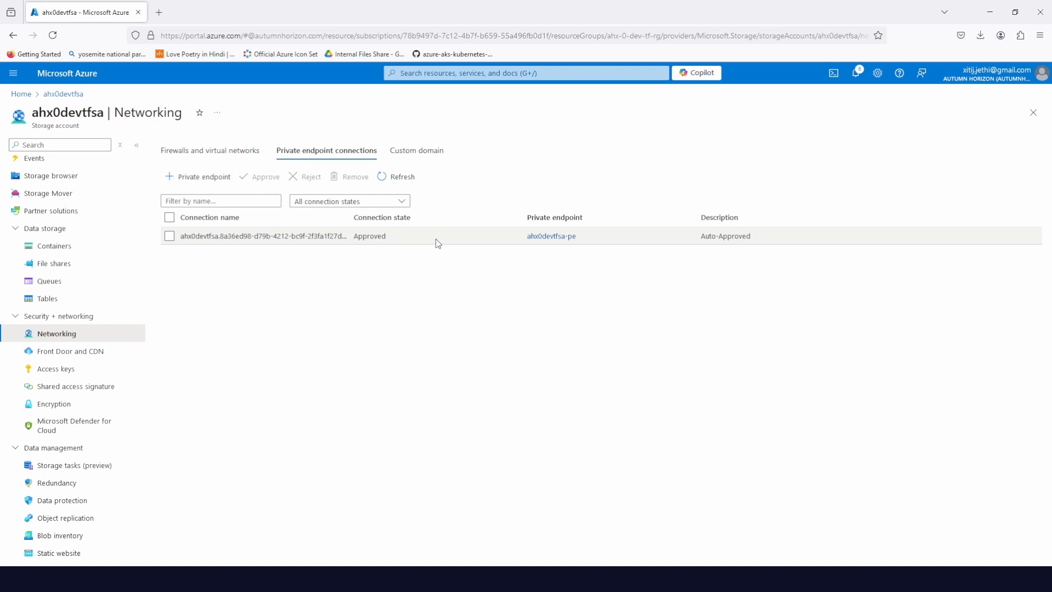
pyautogui.click(551, 236)
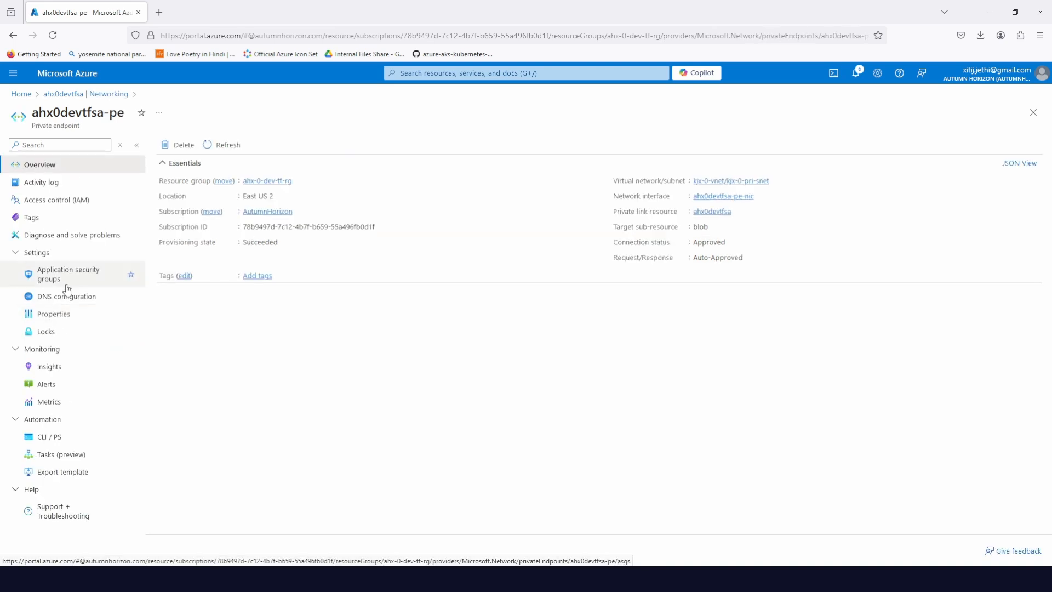
pyautogui.click(67, 294)
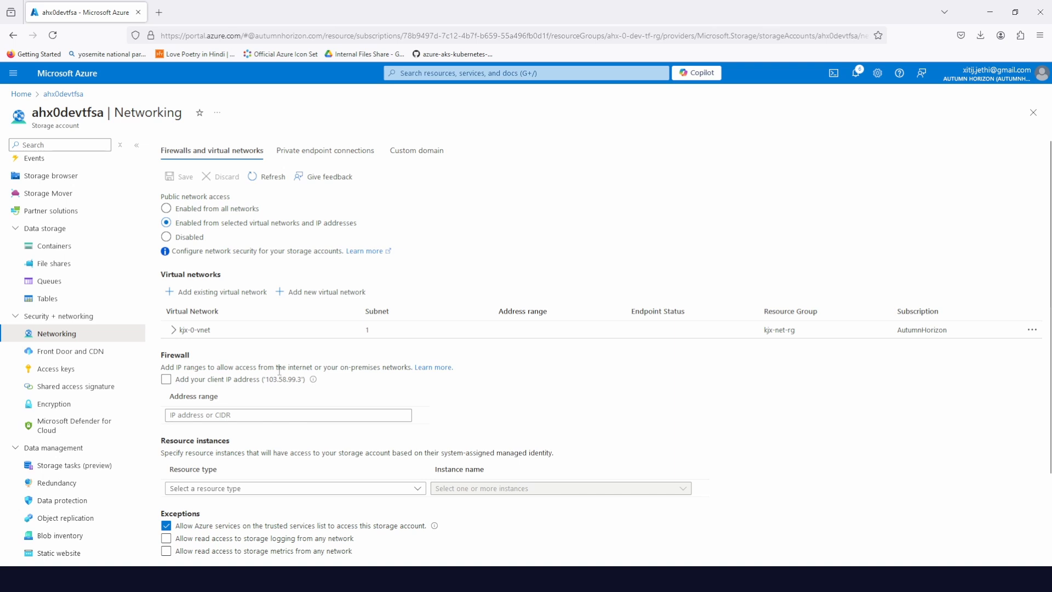
# Select the option to add the current client IP address to the storage account's firewall.
pyautogui.click(165, 380)
pyautogui.click(164, 382)
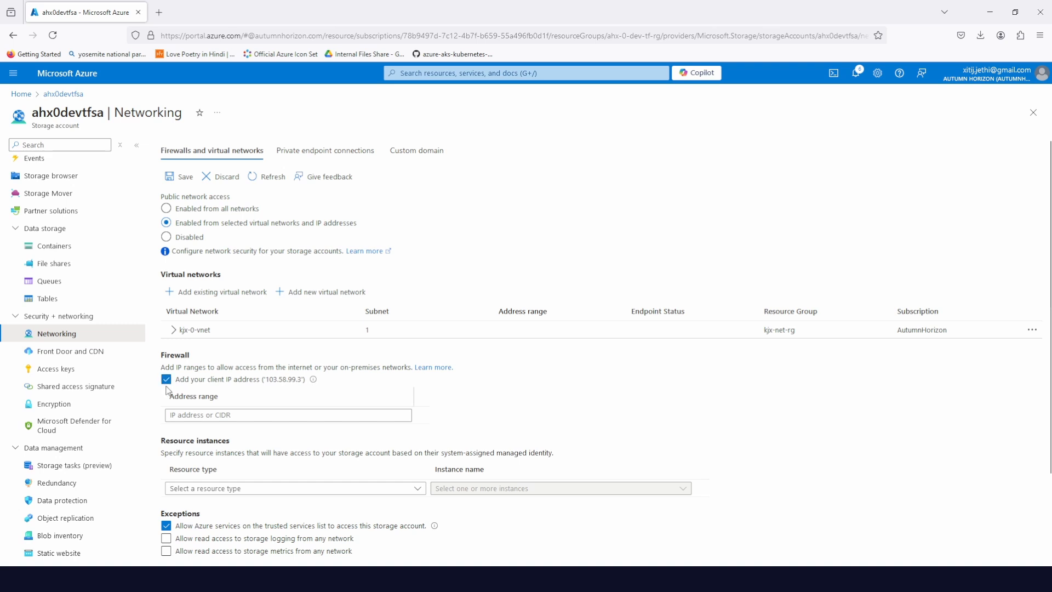